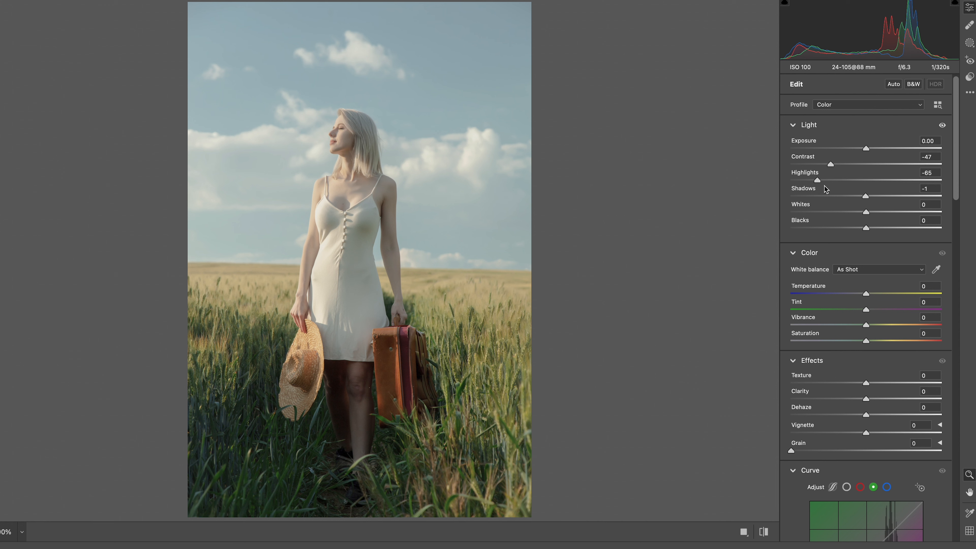
Set the photo's Shadows to +47, Whites to -33 and Blacks to +10.
drag(866, 196, 877, 228)
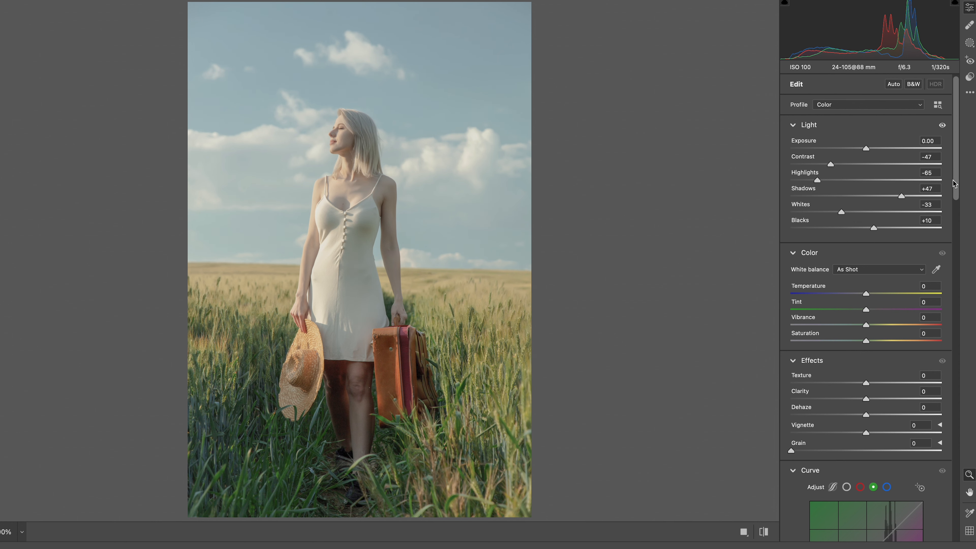
Set Tint to +1, Vibrance to +18 and Saturation to -13, and apply Dehaze +50 with Vignette -5.
drag(955, 183, 958, 214)
drag(867, 200, 858, 233)
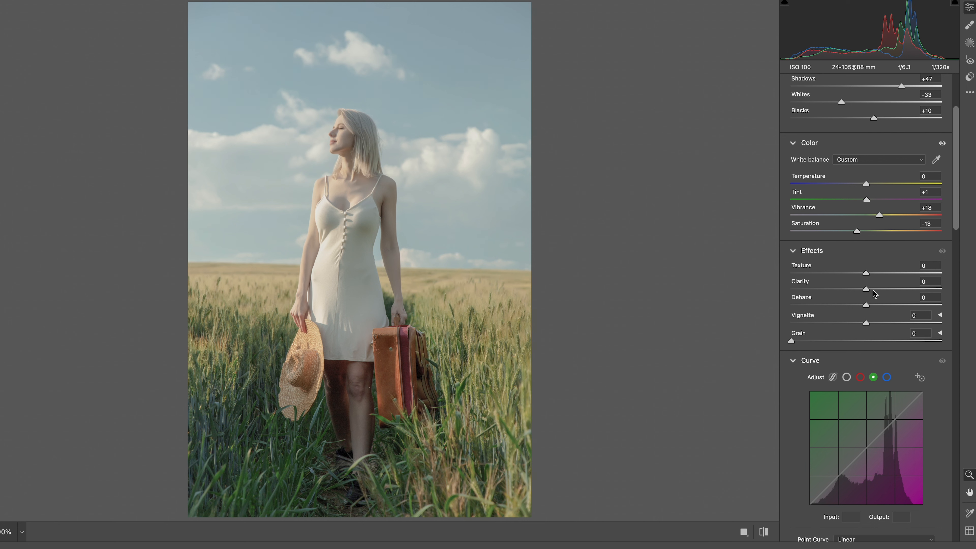
mouse_move(867, 305)
mouse_down()
mouse_move(923, 306)
mouse_move(866, 323)
mouse_up()
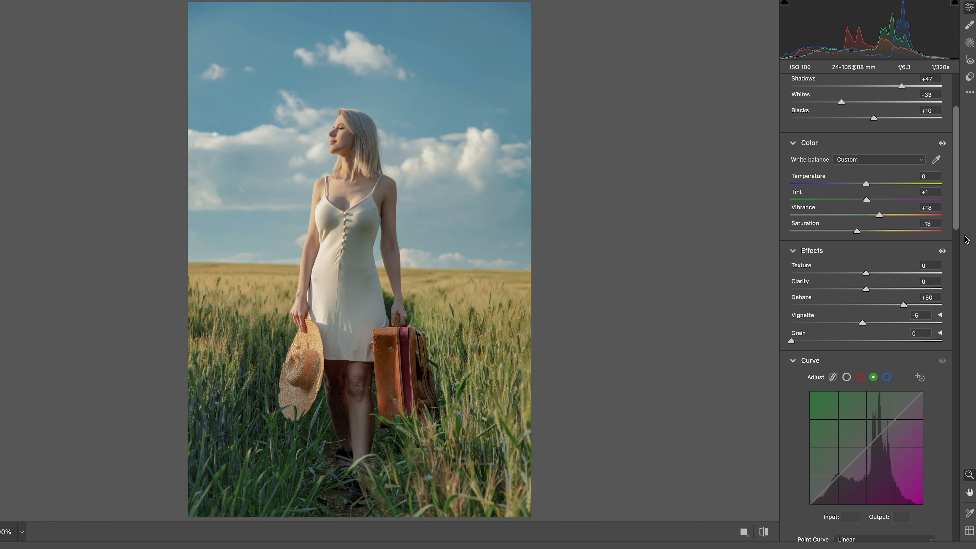
Shift the colour mixer's Hue values to -75 for Yellows, -50 for Greens and -9 for Blues, keeping Oranges, Aquas and Purples at 0.
drag(957, 215, 965, 360)
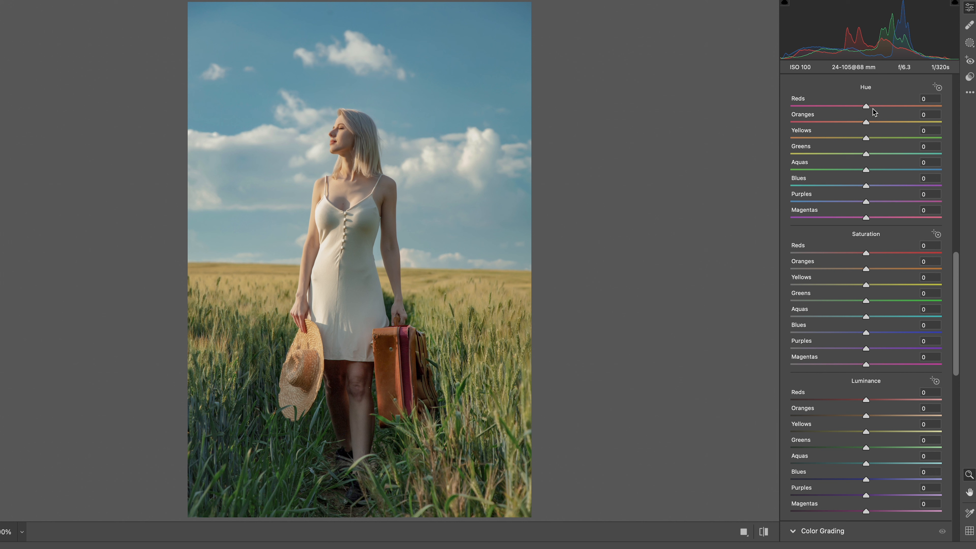
drag(866, 122, 842, 137)
double_click(917, 121)
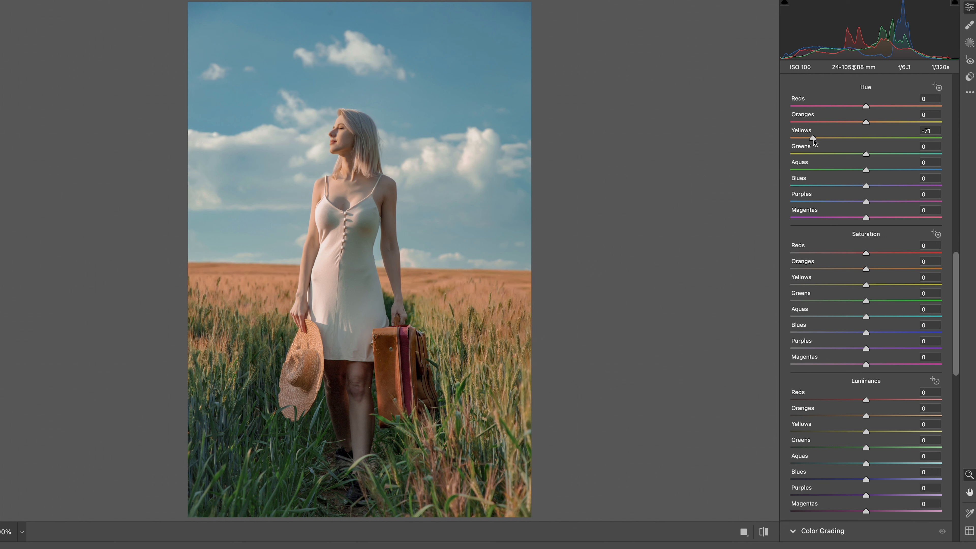
scroll(814, 139, down, 1)
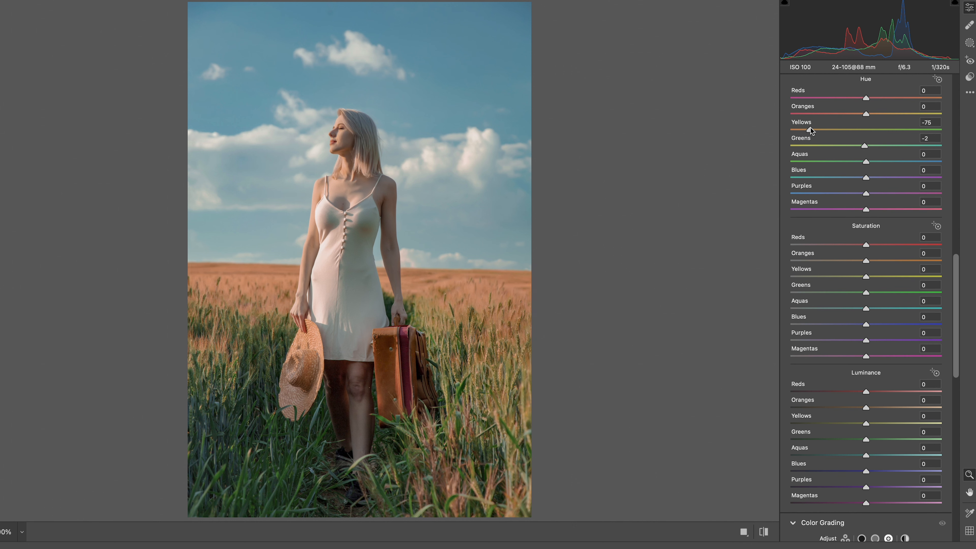
mouse_move(865, 146)
mouse_down()
mouse_move(827, 146)
mouse_move(875, 162)
mouse_move(858, 162)
mouse_up()
scroll(858, 161, down, 1)
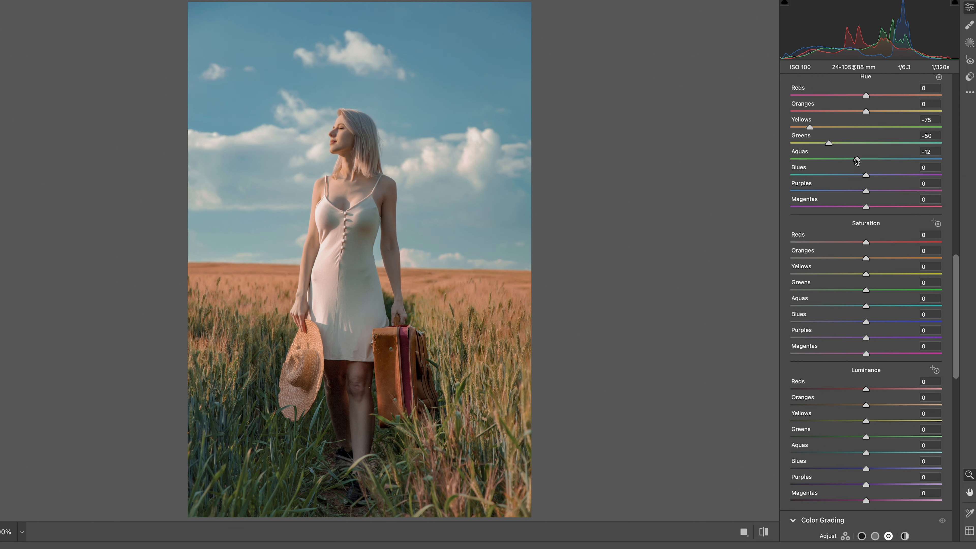
double_click(858, 158)
drag(867, 175, 811, 193)
double_click(793, 193)
scroll(865, 246, up, 1)
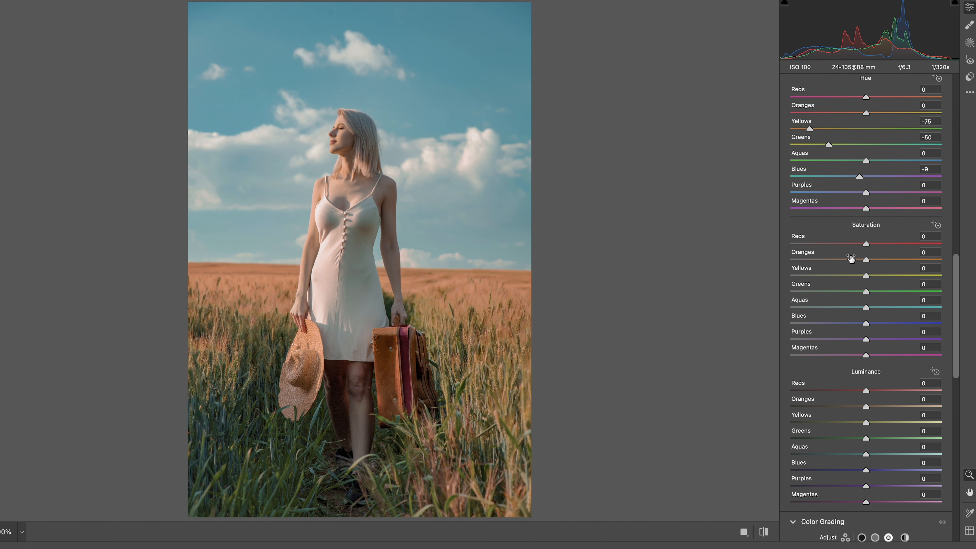
Set the colour mixer's Saturation to -5 for Yellows, -48 for Greens, +10 for Aquas and -35 for Blues, with Purples reset to 0.
drag(865, 261, 874, 339)
double_click(796, 261)
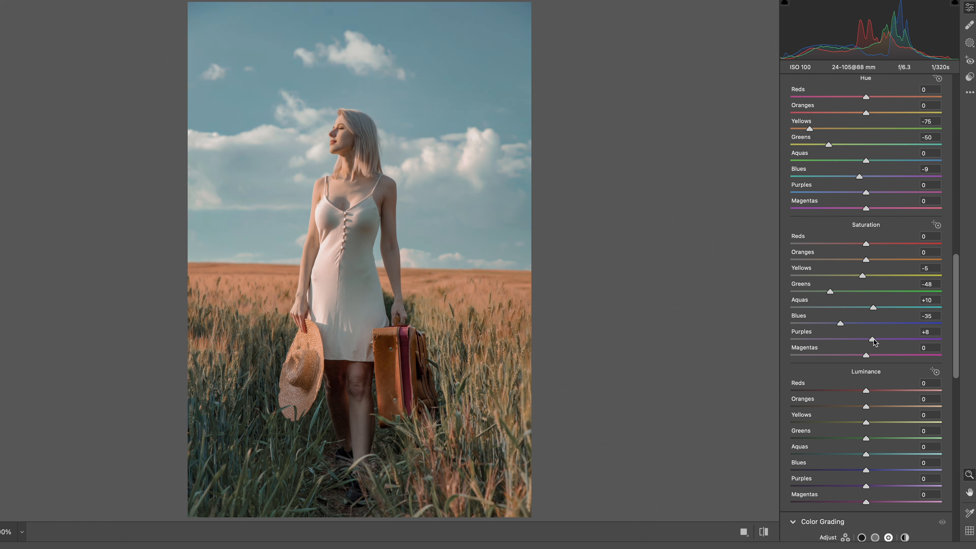
double_click(873, 340)
Set the colour mixer's Luminance to -5 for Yellows, -48 for Greens, +10 for Aquas and -35 for Blues.
scroll(872, 337, down, 5)
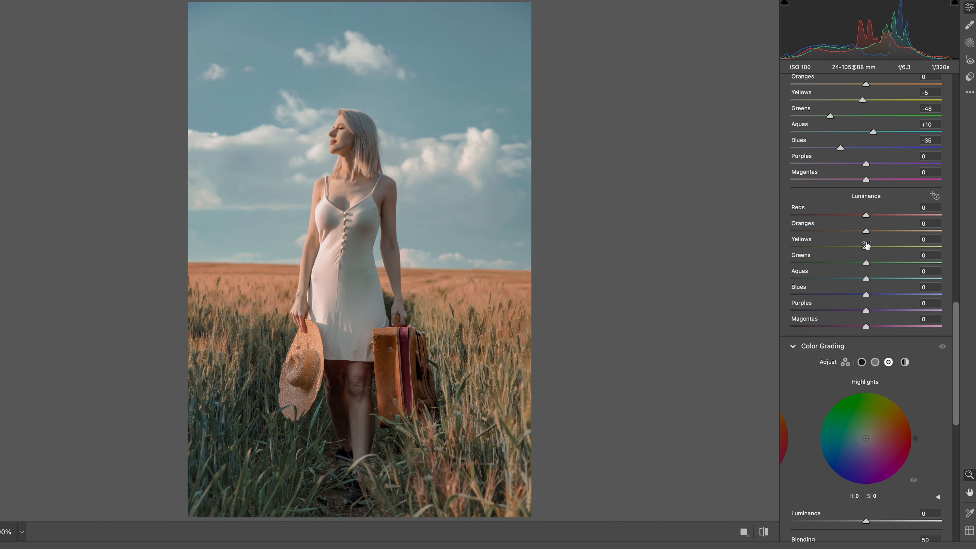
scroll(867, 245, down, 1)
drag(867, 246, 842, 293)
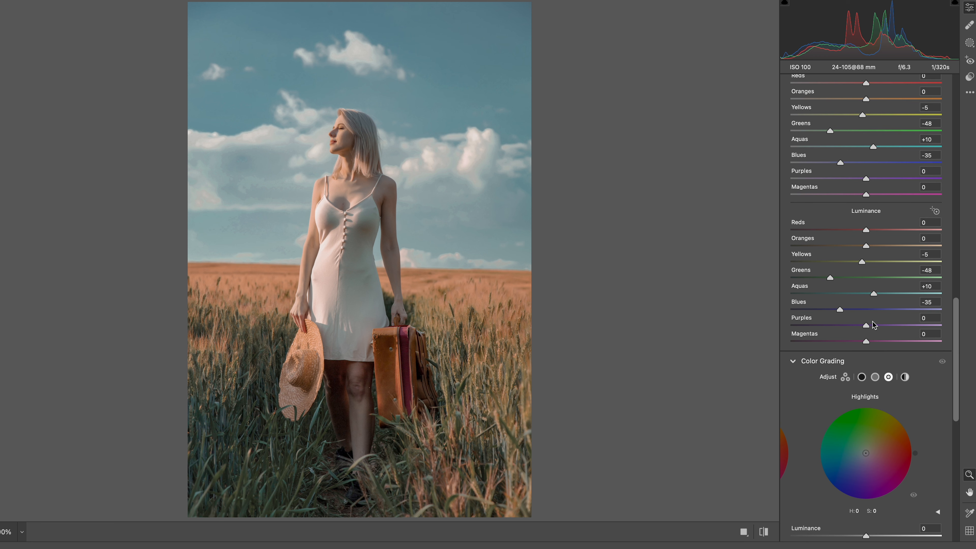
scroll(875, 325, down, 1)
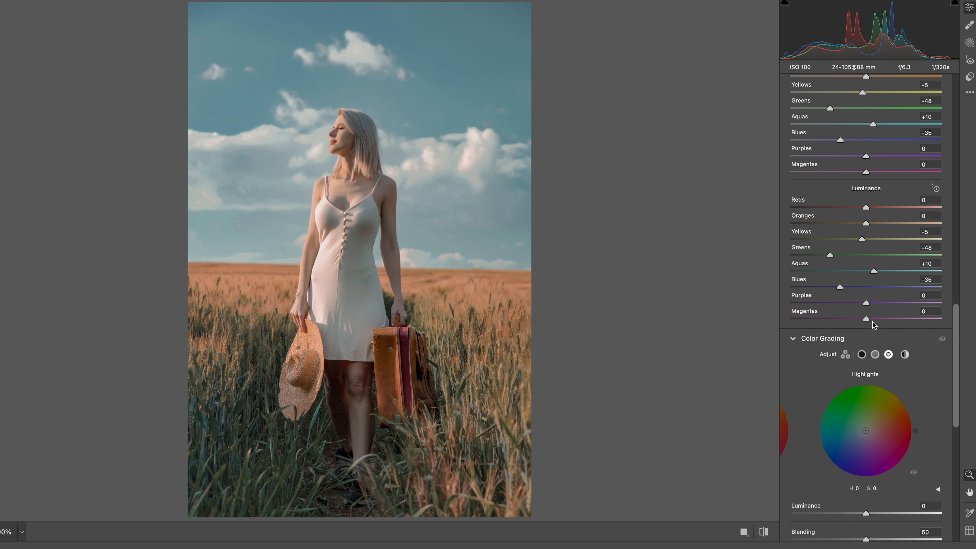
Adjust the mixer's Luminance to -14 for Yellows, -30 for Aquas and -25 for Blues, and reset Greens to 0.
drag(843, 288, 825, 249)
scroll(850, 292, down, 1)
scroll(845, 269, down, 2)
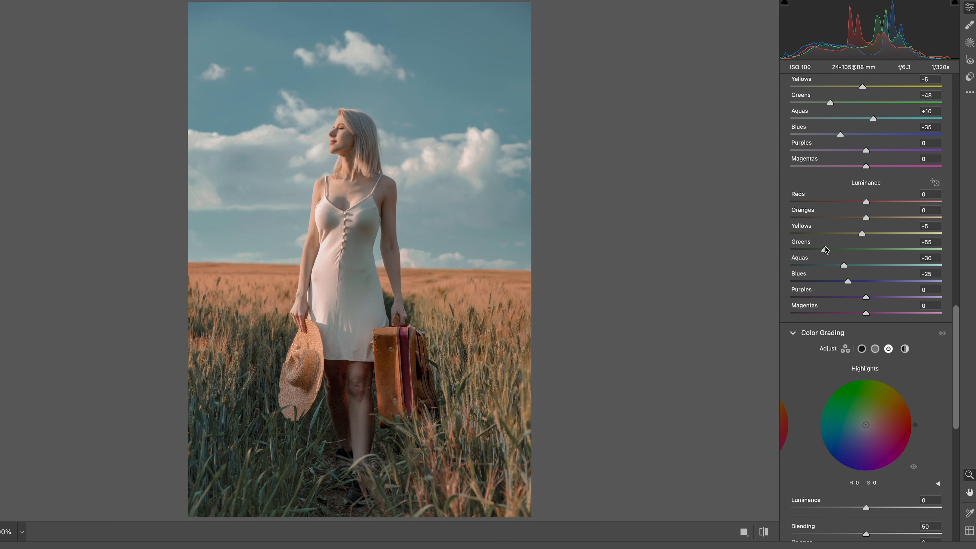
double_click(825, 250)
scroll(830, 254, down, 1)
scroll(841, 258, up, 2)
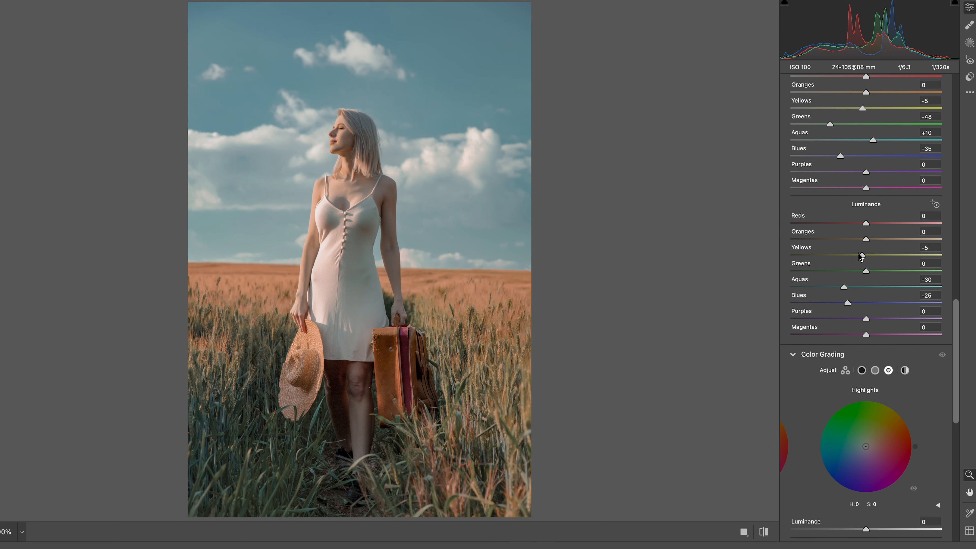
drag(864, 256, 862, 256)
Tint the shadows in Color Grading with hue 42 and saturation 9.
scroll(857, 257, up, 10)
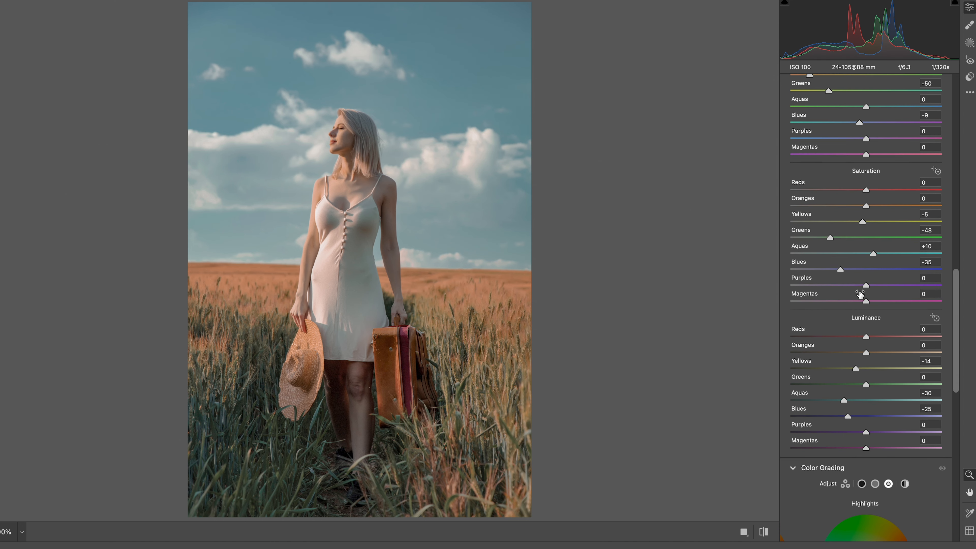
scroll(868, 308, down, 7)
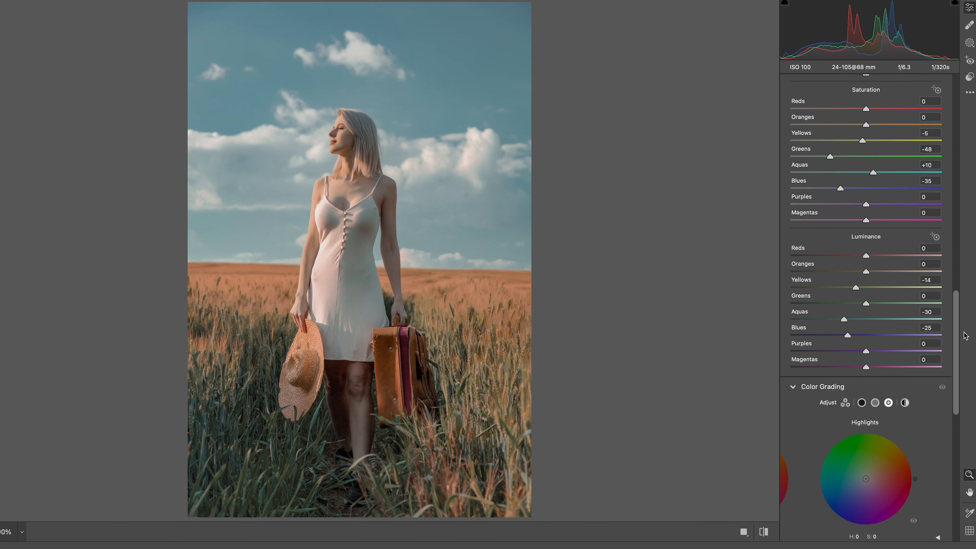
drag(956, 323, 953, 368)
click(862, 236)
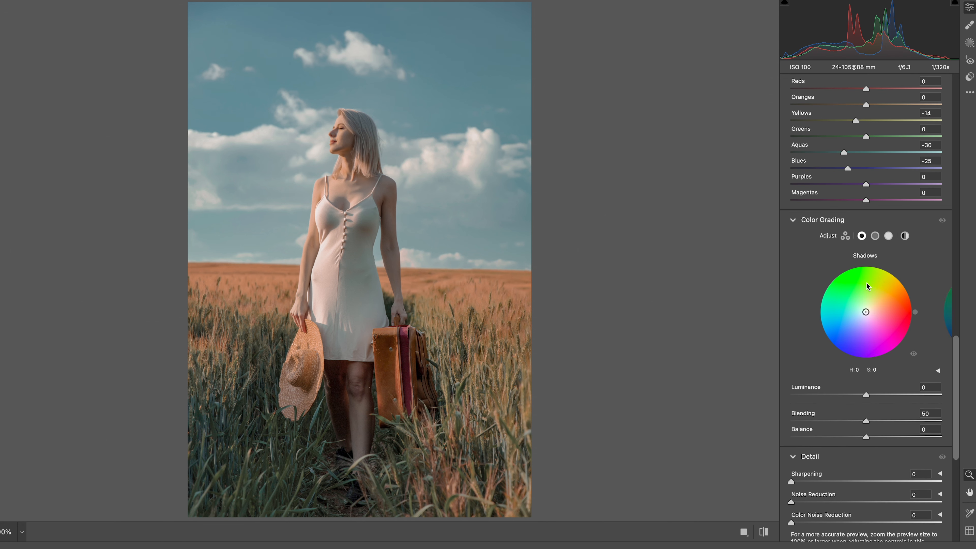
mouse_move(866, 304)
mouse_down()
mouse_move(871, 274)
mouse_move(895, 269)
mouse_move(904, 283)
mouse_move(869, 309)
mouse_up()
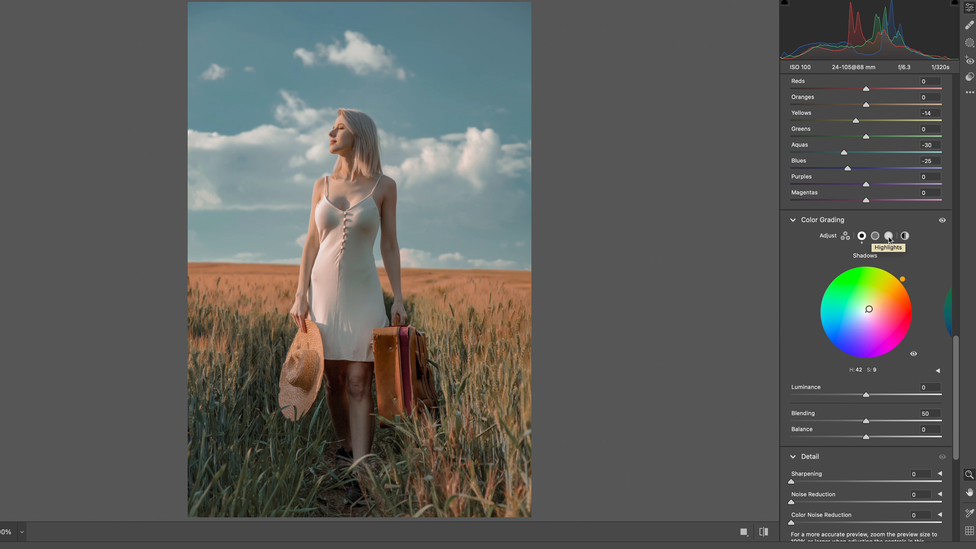
Grade the midtones with hue 201 and saturation 7, and set their luminance to -19.
click(875, 236)
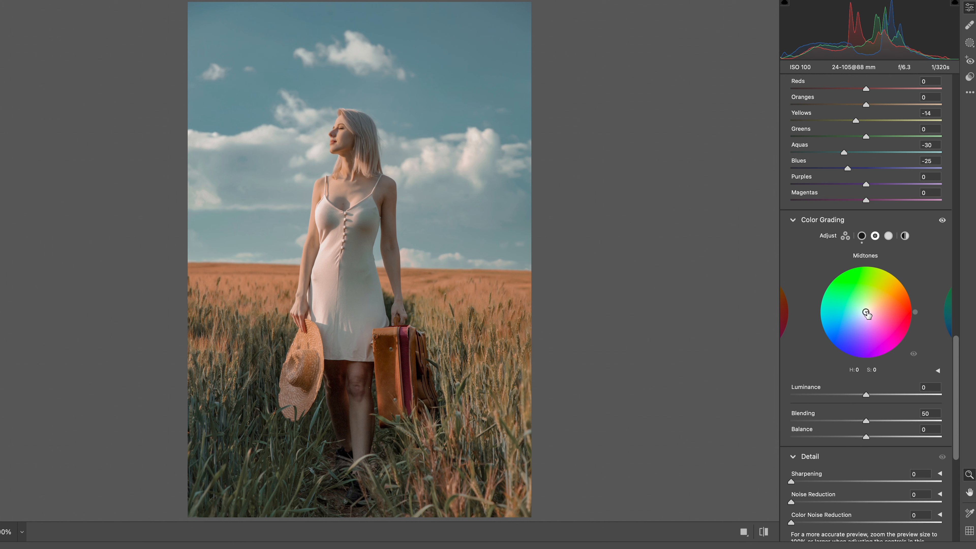
drag(866, 313, 867, 307)
drag(878, 269, 822, 331)
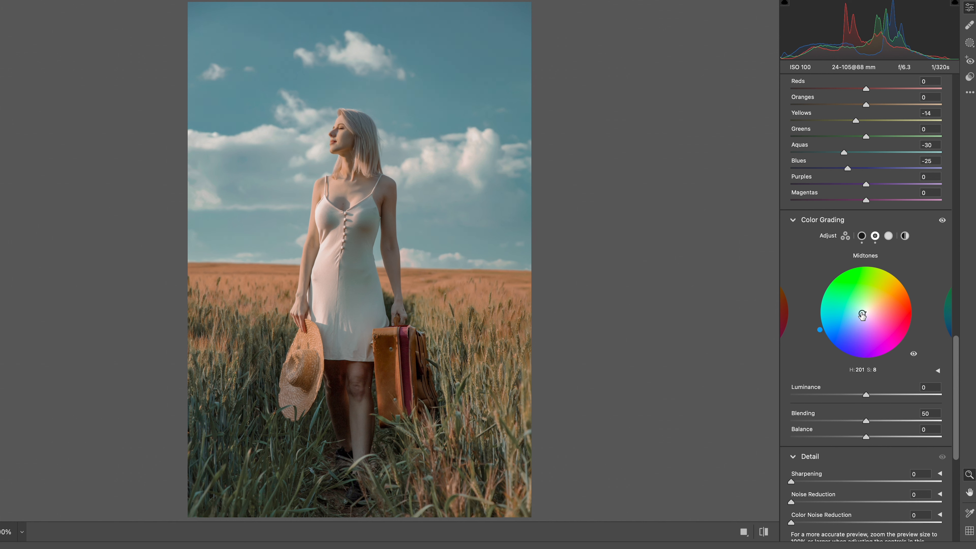
drag(862, 315, 863, 315)
drag(866, 395, 852, 394)
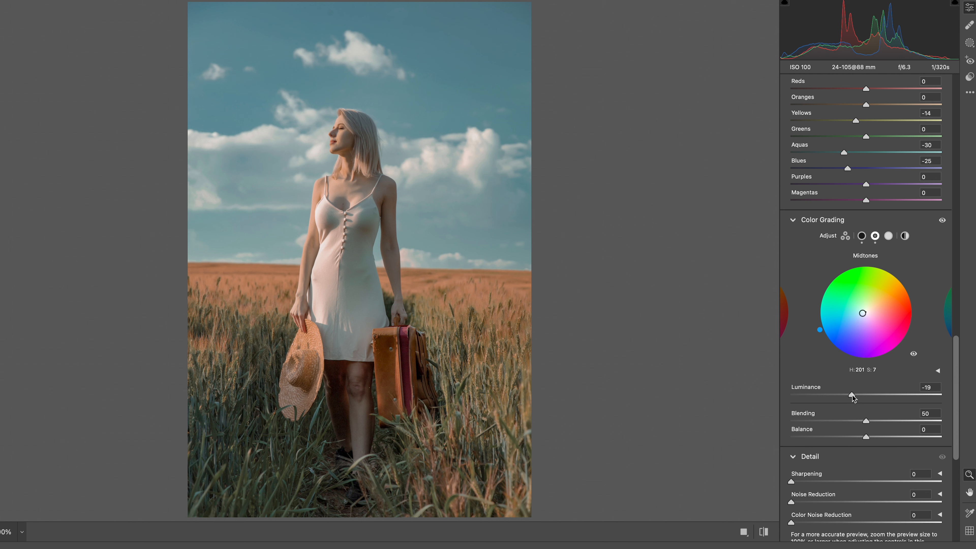
Grade the highlights with hue 155, saturation 16 and luminance +16, and set Blending to 100 and Balance to -24.
click(888, 235)
mouse_move(864, 317)
mouse_down()
mouse_move(869, 308)
mouse_move(833, 278)
mouse_move(862, 309)
mouse_up()
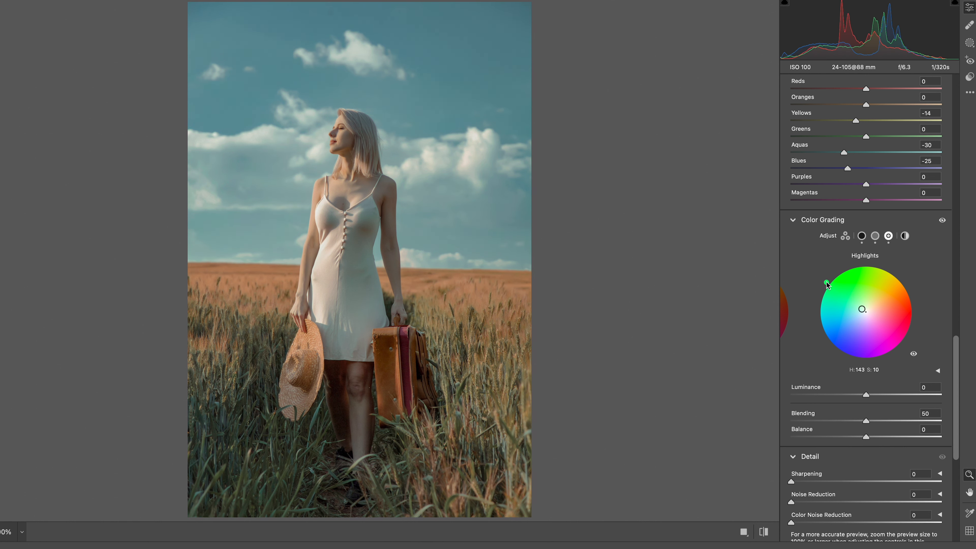
drag(820, 285, 817, 289)
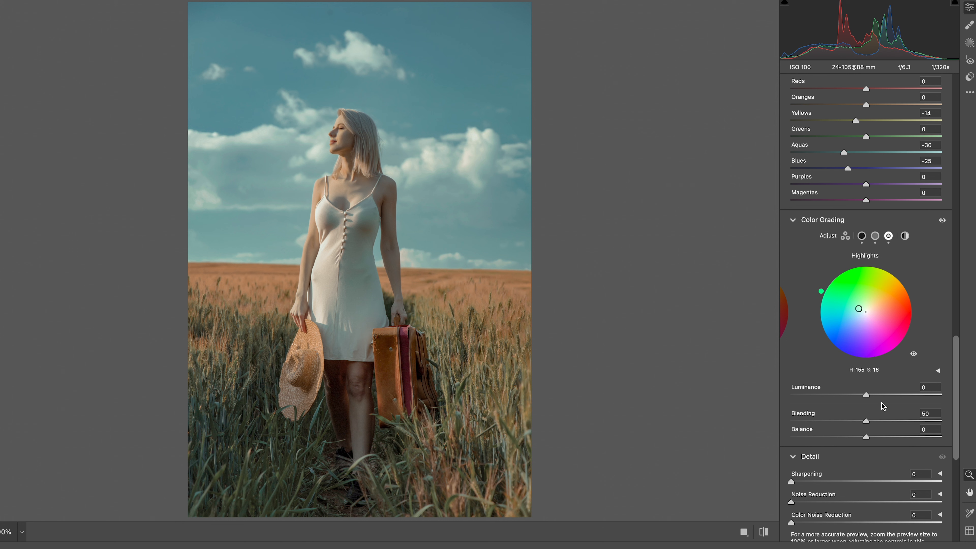
drag(866, 395, 877, 395)
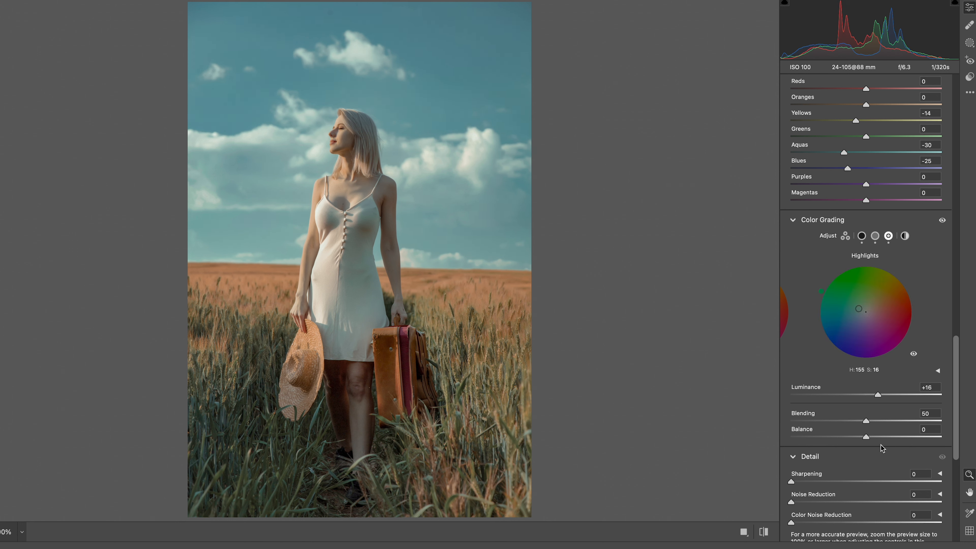
drag(866, 421, 942, 422)
drag(866, 437, 851, 437)
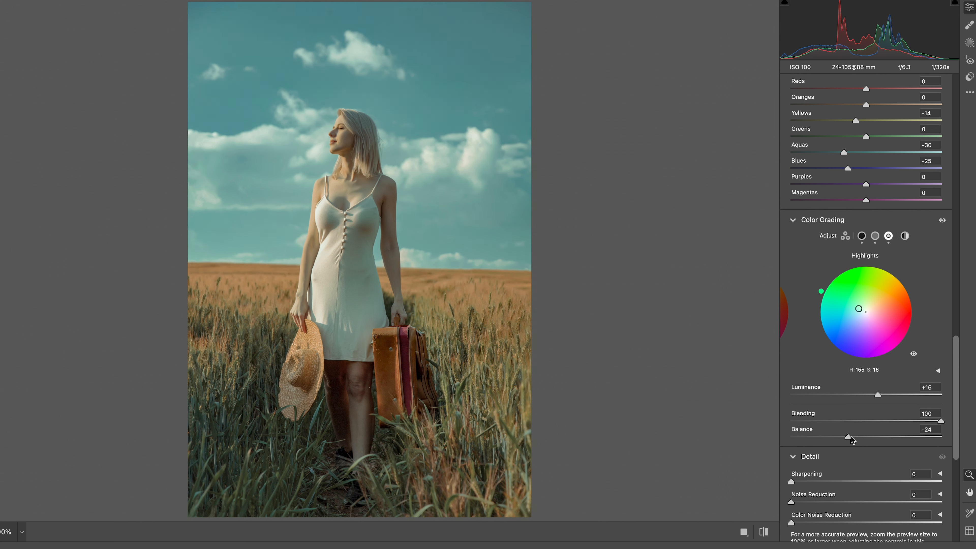
Calibrate hue and saturation to +30 and -10 for Red Primary, +50 and -10 for Green Primary, -12 and -15 for Blue Primary.
drag(956, 382, 958, 486)
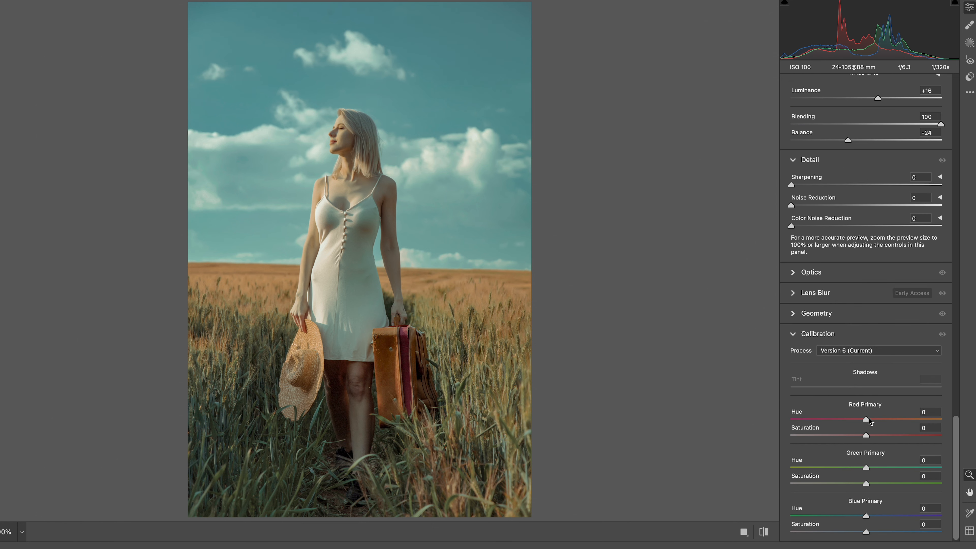
drag(867, 420, 860, 439)
scroll(860, 438, up, 1)
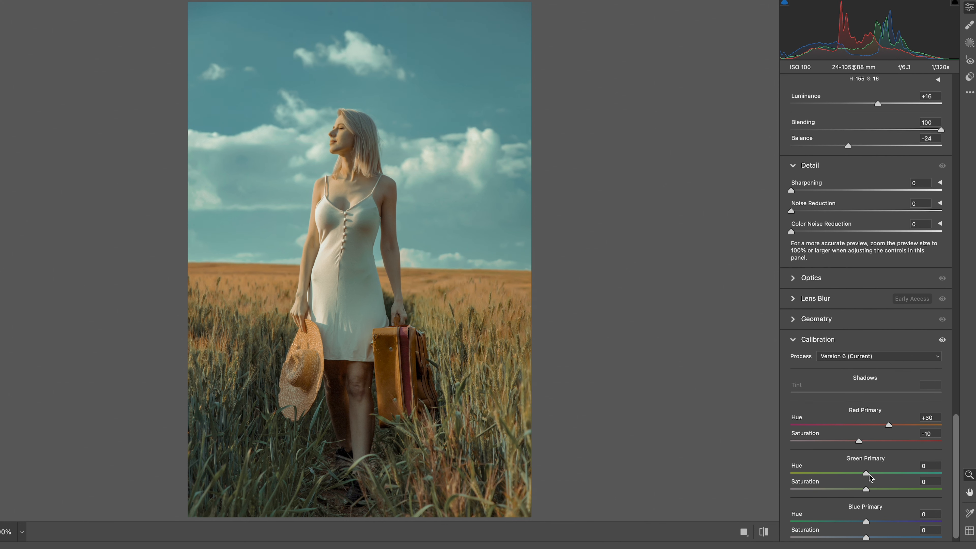
drag(881, 471, 891, 470)
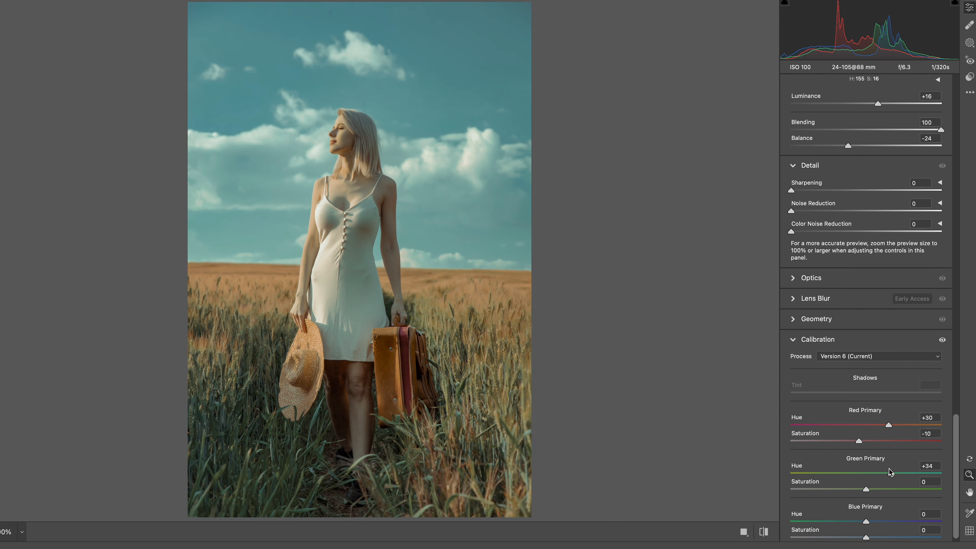
scroll(891, 470, down, 1)
drag(901, 466, 902, 466)
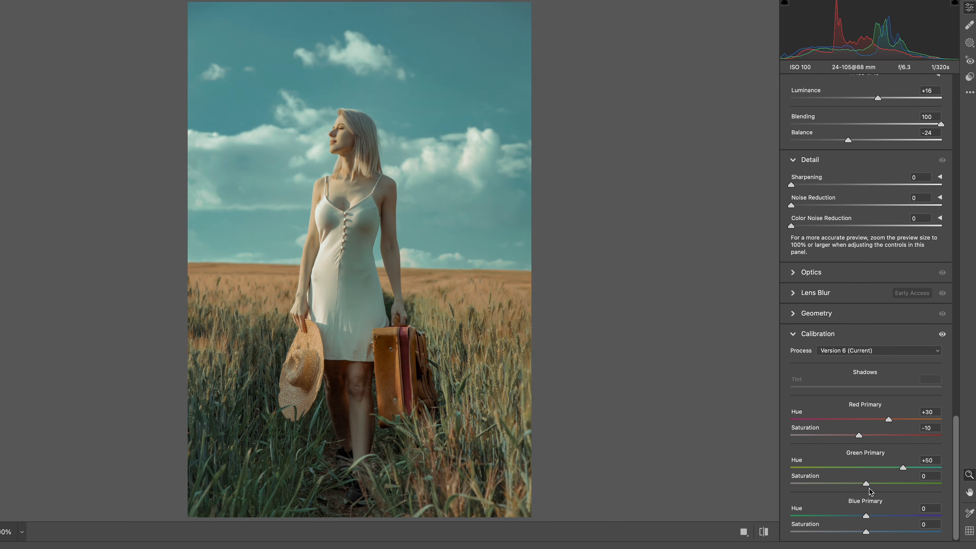
drag(863, 485, 855, 533)
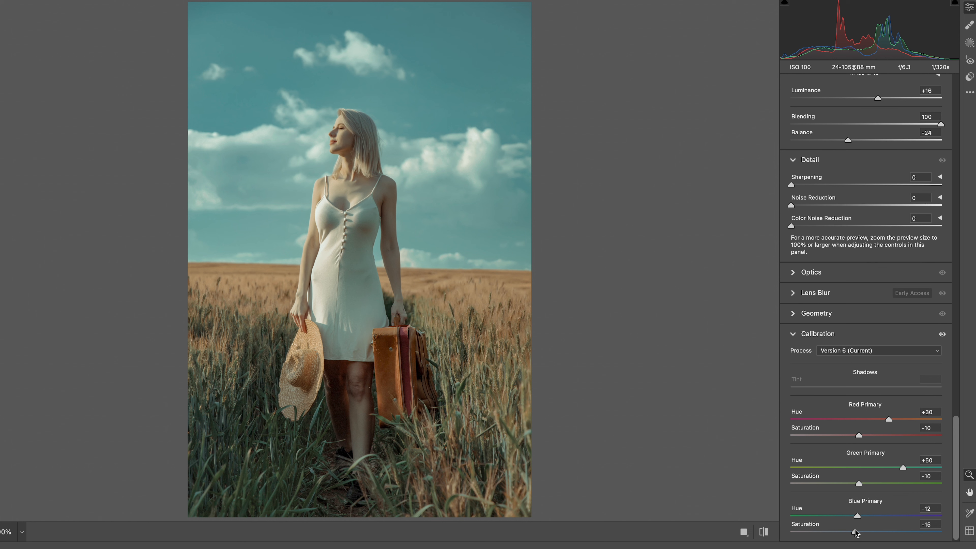
Shape a faded RGB point curve with 173 mapped to 163, the white point at 244, a raised black point and 46 mapped to 60.
scroll(868, 468, up, 10)
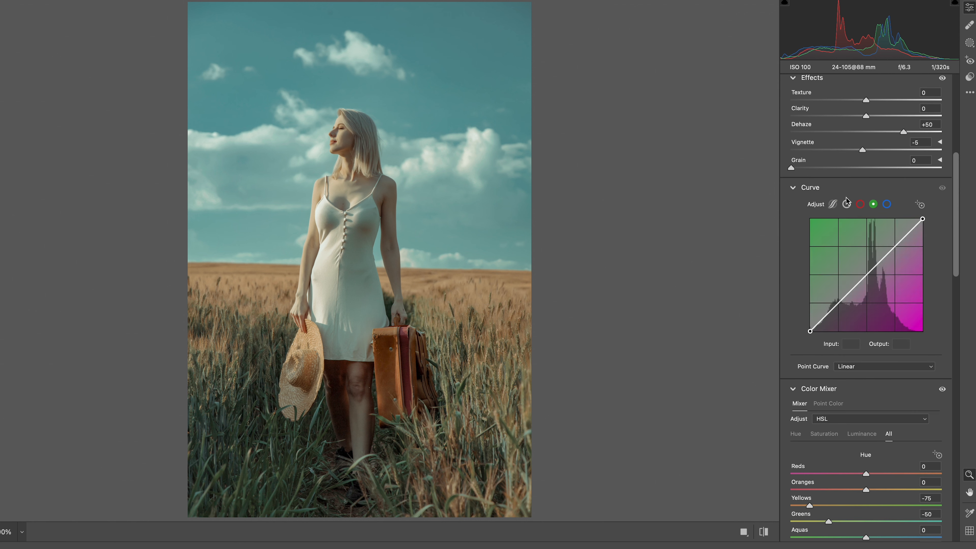
click(847, 204)
drag(886, 255, 887, 259)
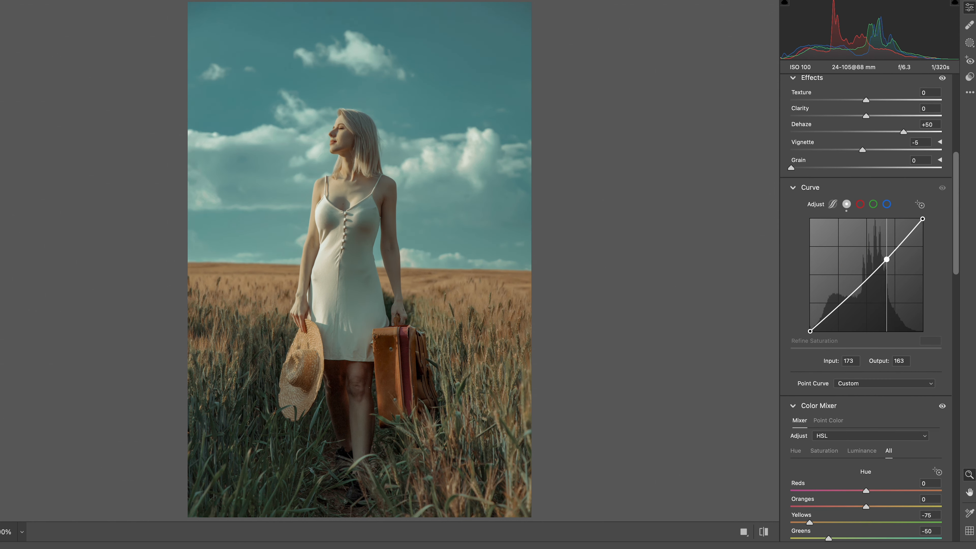
drag(923, 219, 923, 224)
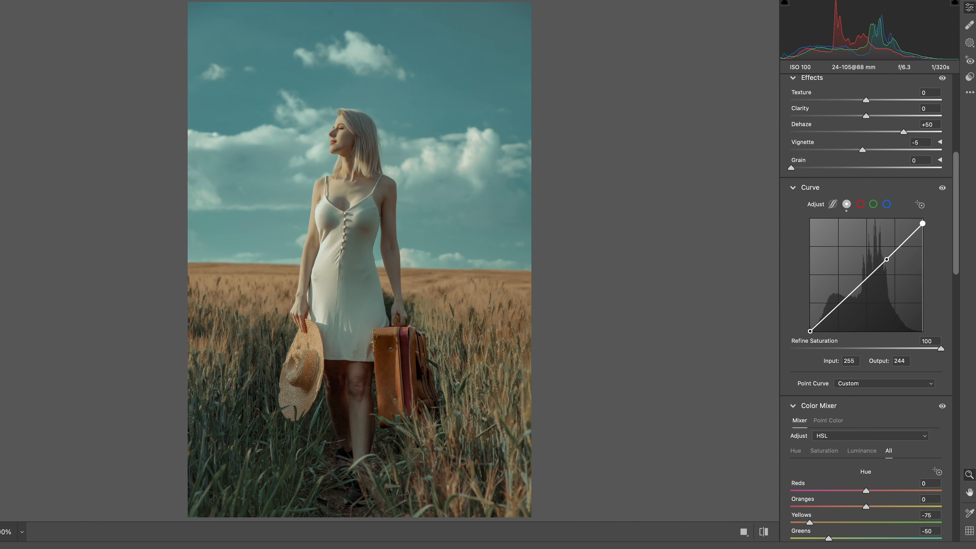
drag(860, 285, 831, 304)
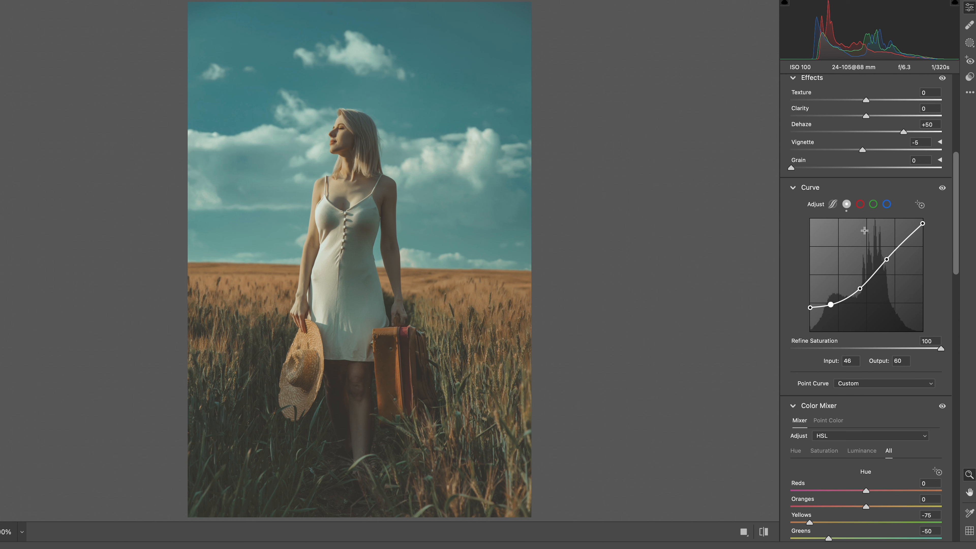
Shape the red channel curve with 182 mapped to 196, 114 mapped to 123 and 44 mapped to 23.
click(861, 204)
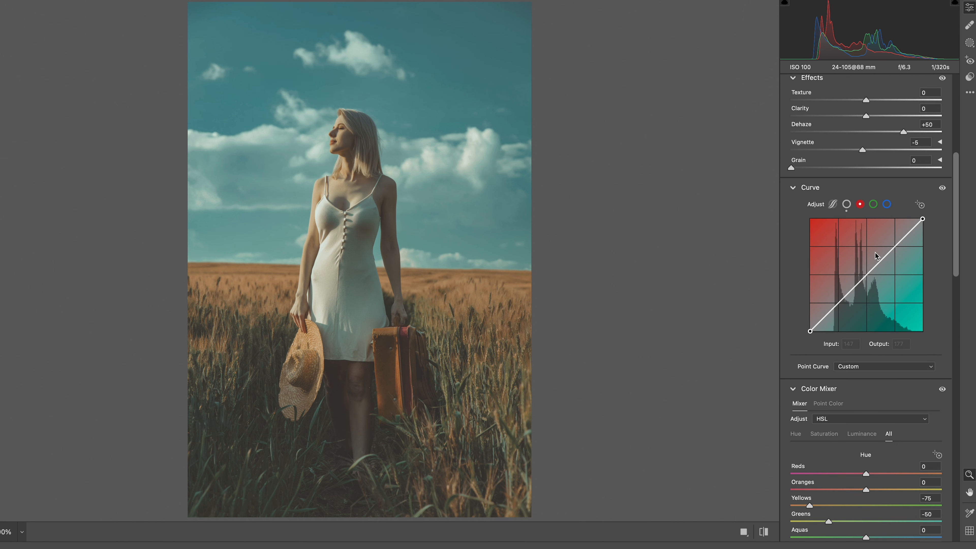
drag(891, 250, 891, 245)
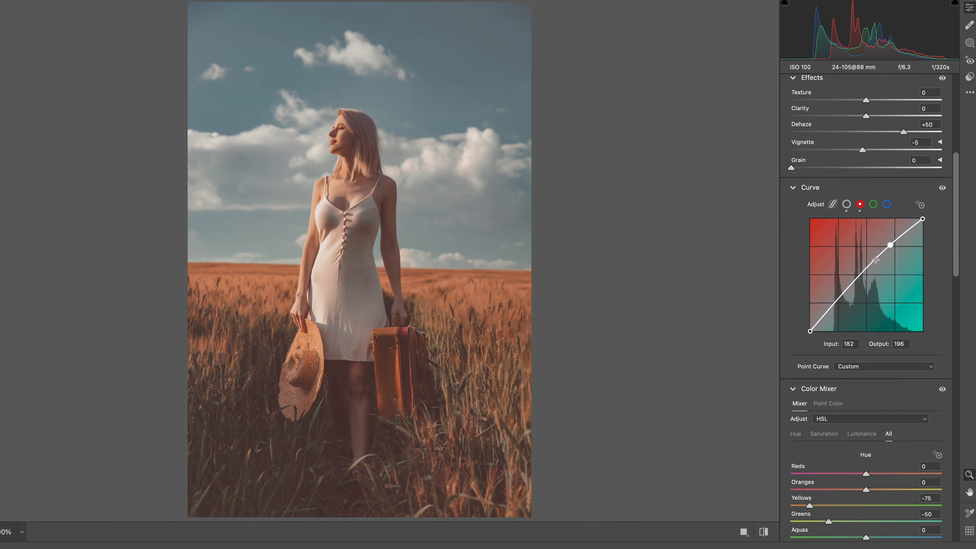
click(861, 274)
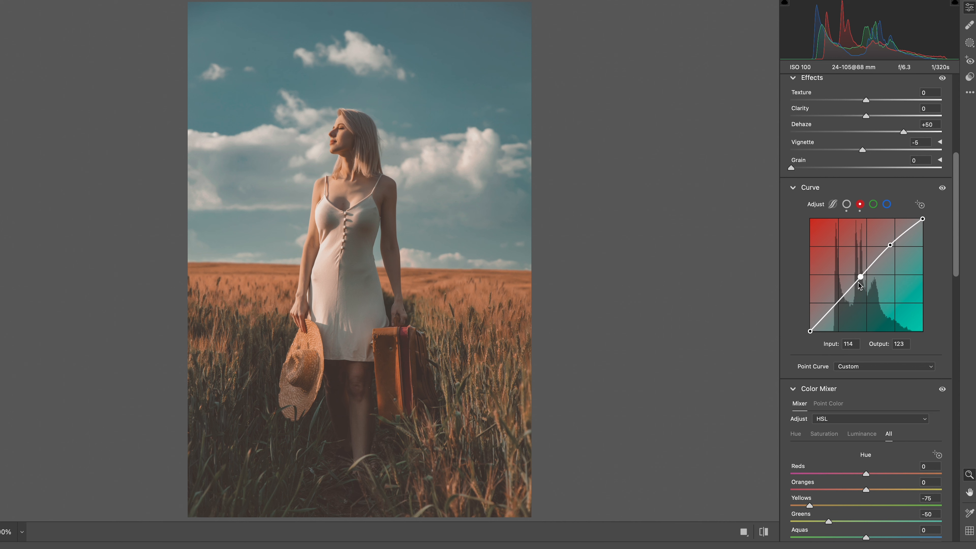
drag(828, 313, 830, 321)
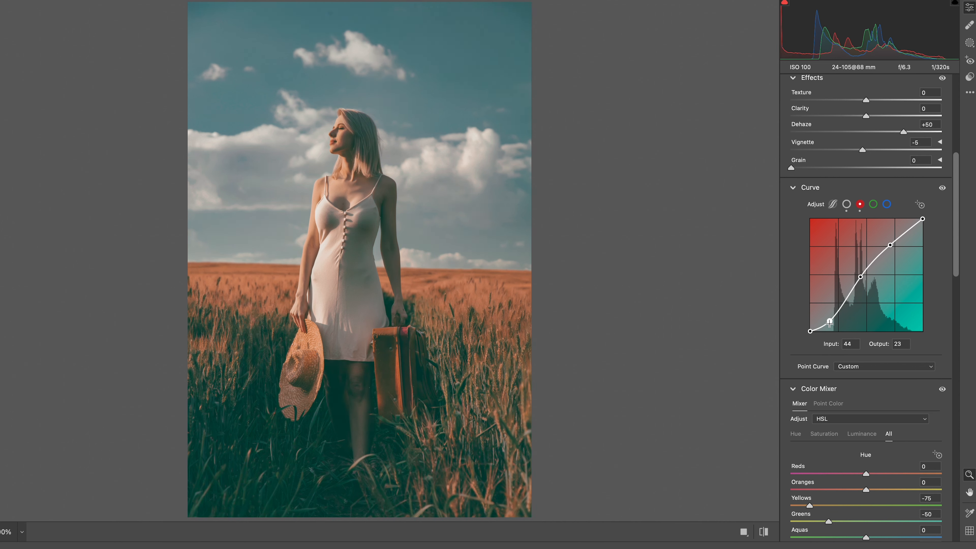
drag(861, 277, 861, 277)
click(891, 244)
Shape the green channel curve with a raised highlight point, 48 mapped to 19 and 116 mapped to 119.
click(874, 204)
drag(894, 247, 890, 243)
drag(837, 303, 831, 323)
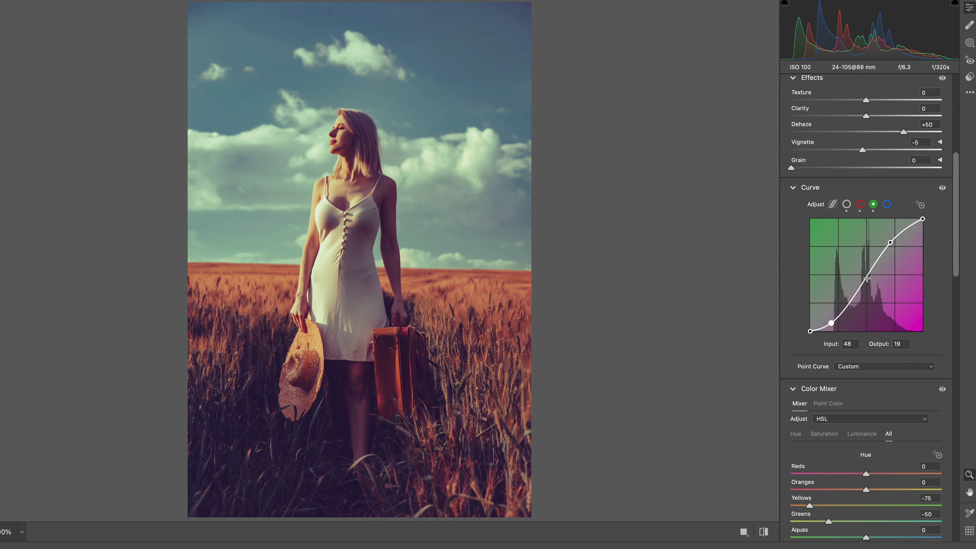
drag(865, 277, 861, 278)
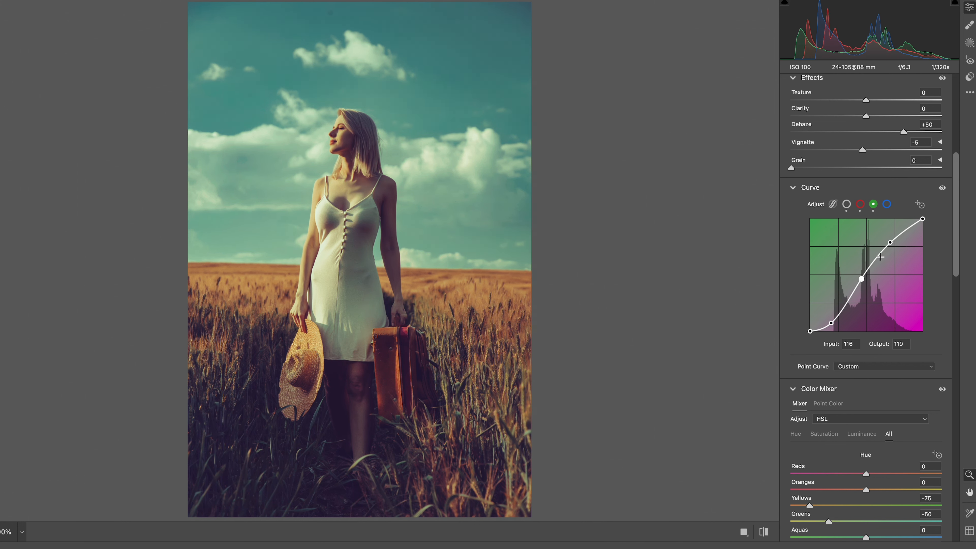
click(890, 243)
Shape the blue channel curve with a raised highlight point, 42 mapped to 18, 86 mapped to 64 and 119 mapped to 125.
click(887, 204)
drag(831, 321, 829, 324)
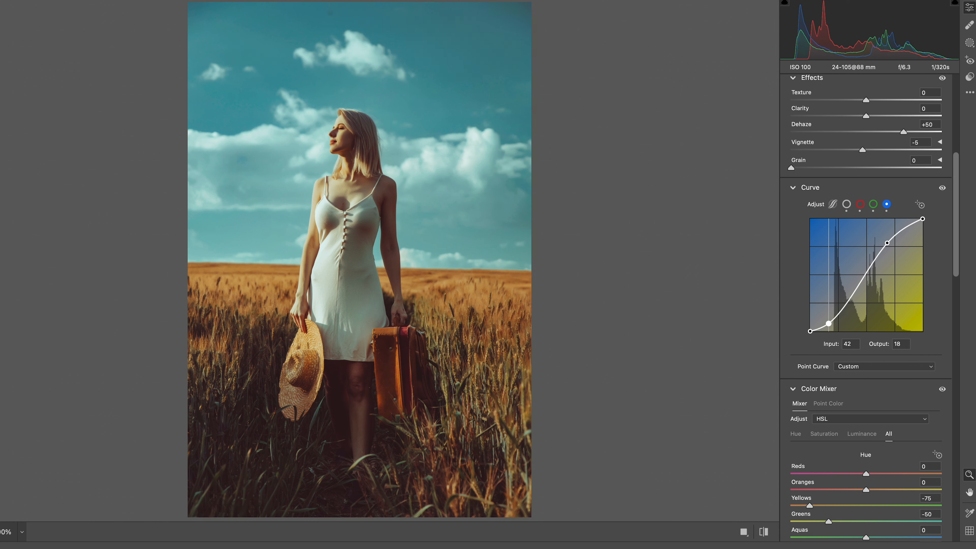
click(848, 303)
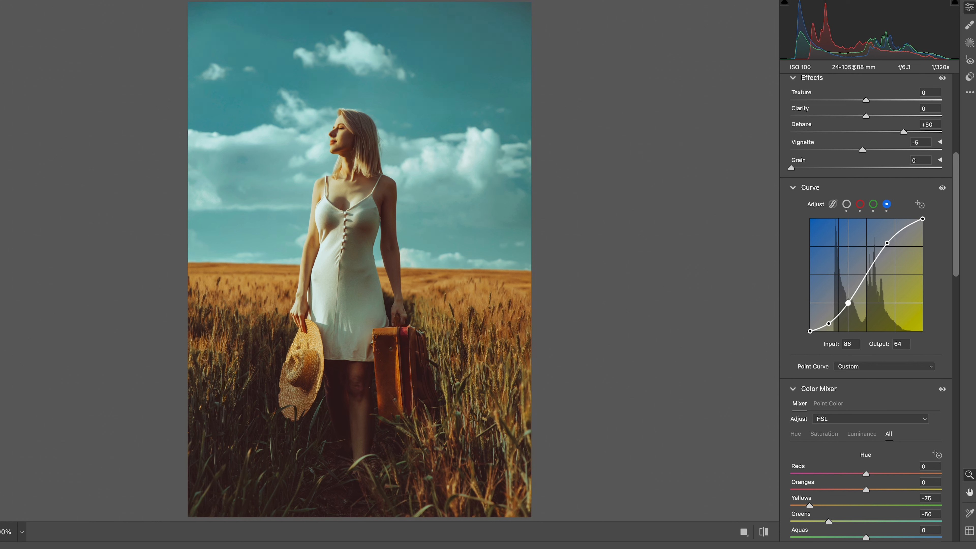
drag(864, 283, 863, 276)
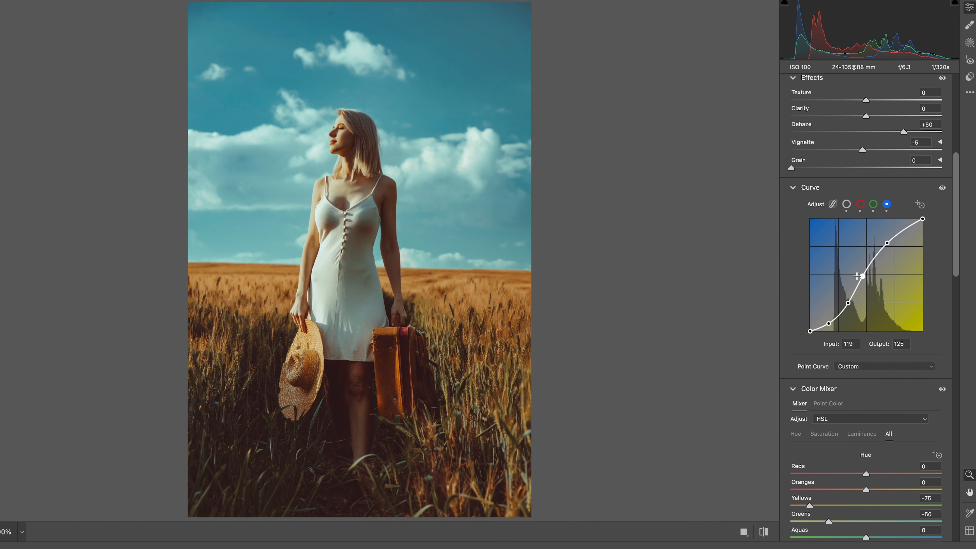
Reposition the blue curve's two shadow points to lift the darkest tones, and raise its black point to output 8.
drag(848, 303, 827, 317)
click(810, 331)
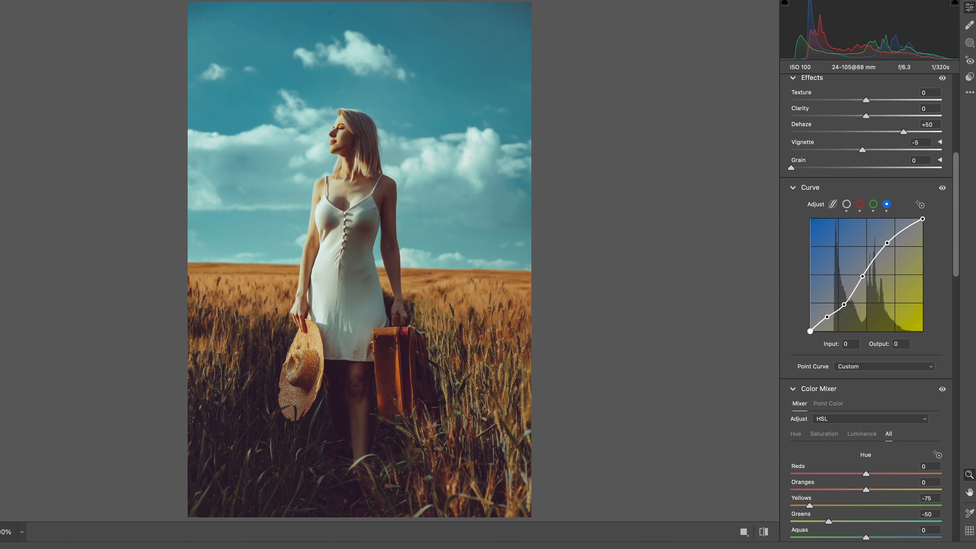
drag(811, 331, 810, 325)
Refine the green channel curve with 120 mapped to 129 and a slightly lifted shadow point, and check the before/after comparison.
click(874, 204)
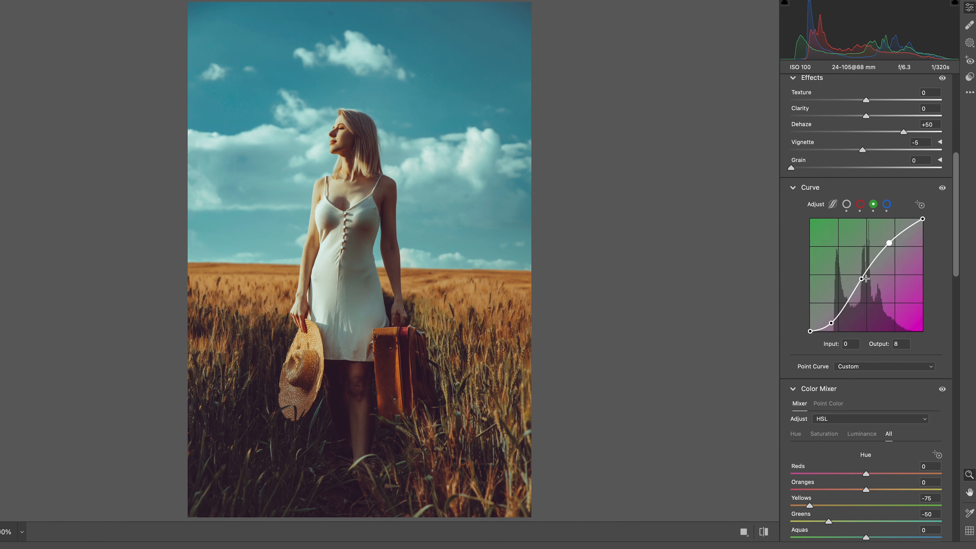
drag(862, 278, 863, 277)
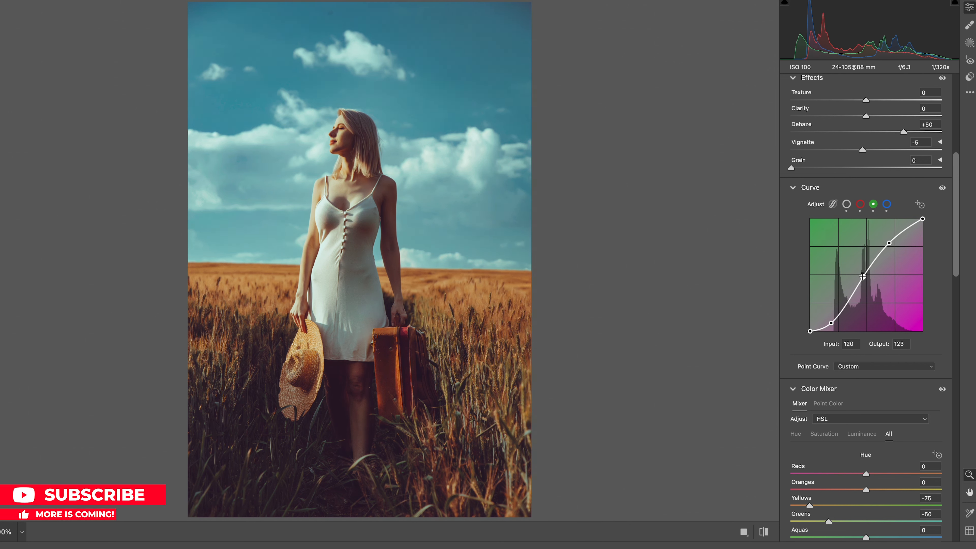
drag(831, 323, 834, 320)
drag(863, 276, 863, 277)
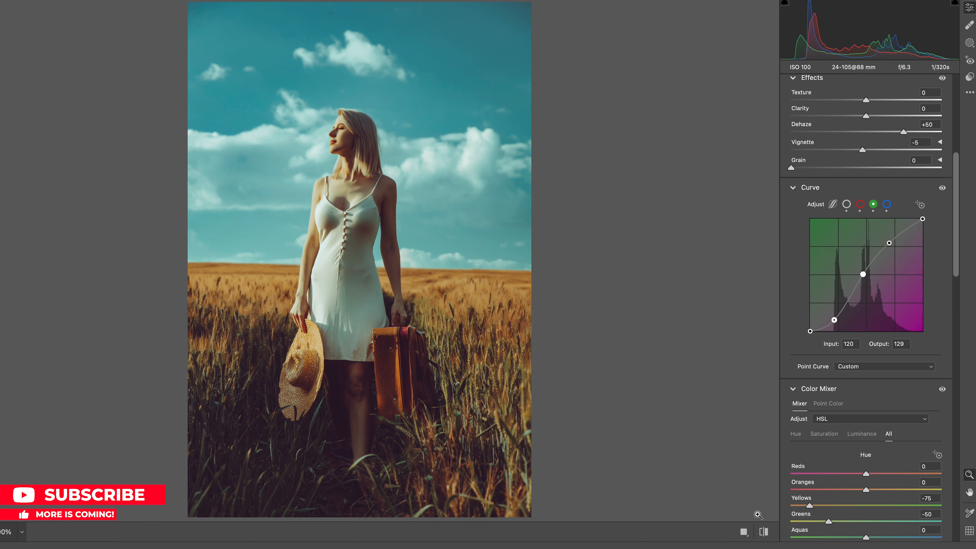
click(765, 532)
click(765, 532)
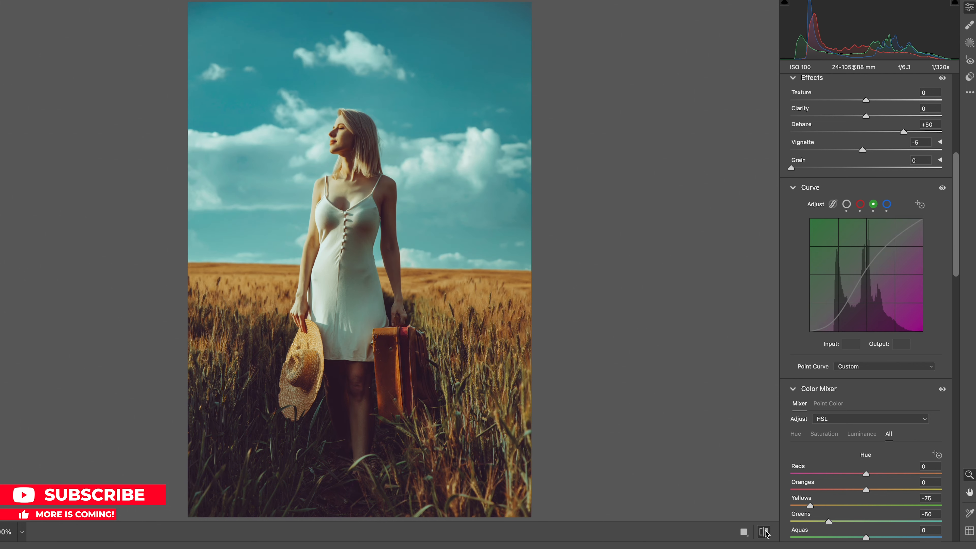